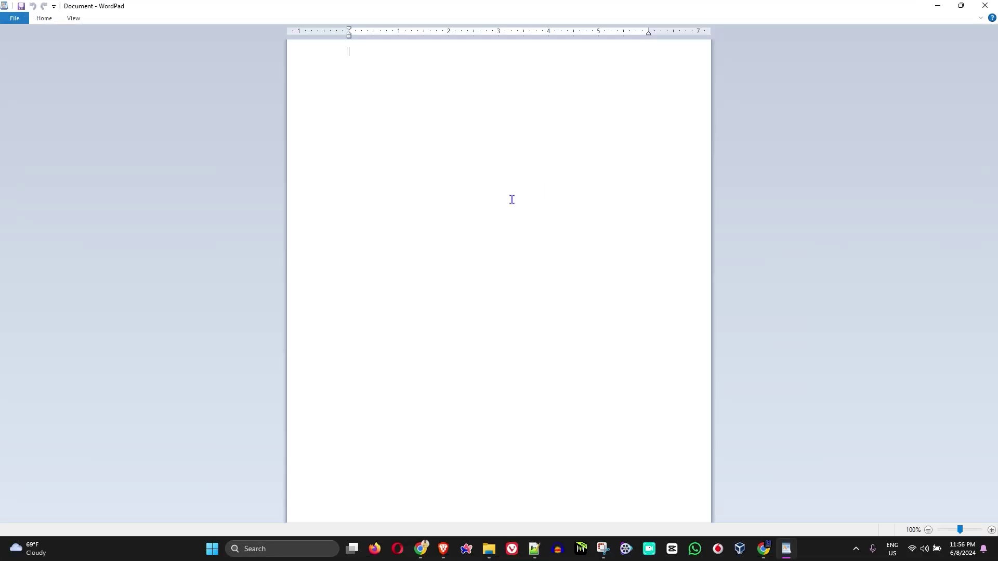
Open the emoji panel and maximize the blank WordPad document window
{"action": "key", "text": "super+period"}
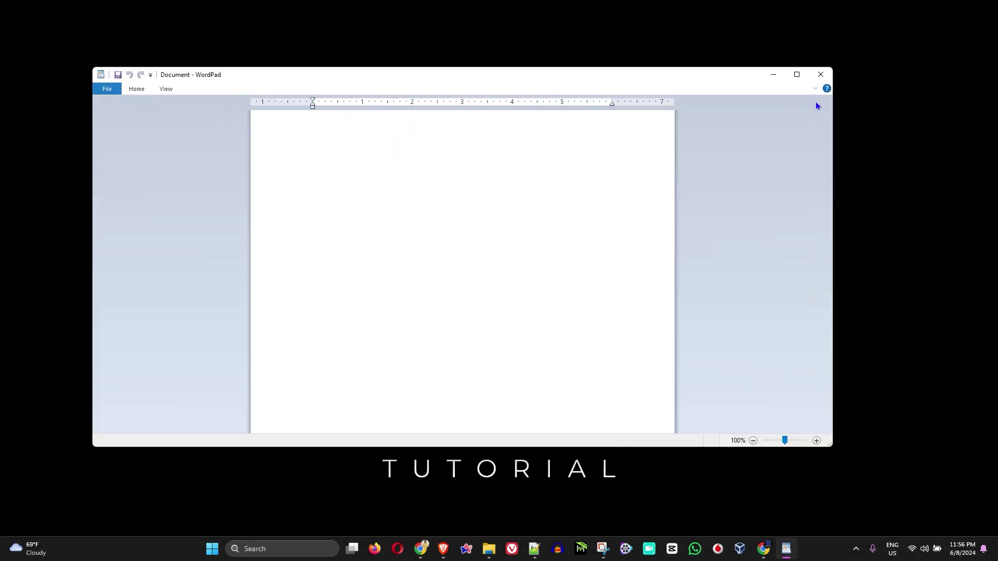
{"action": "left_click", "coordinate": [796, 74]}
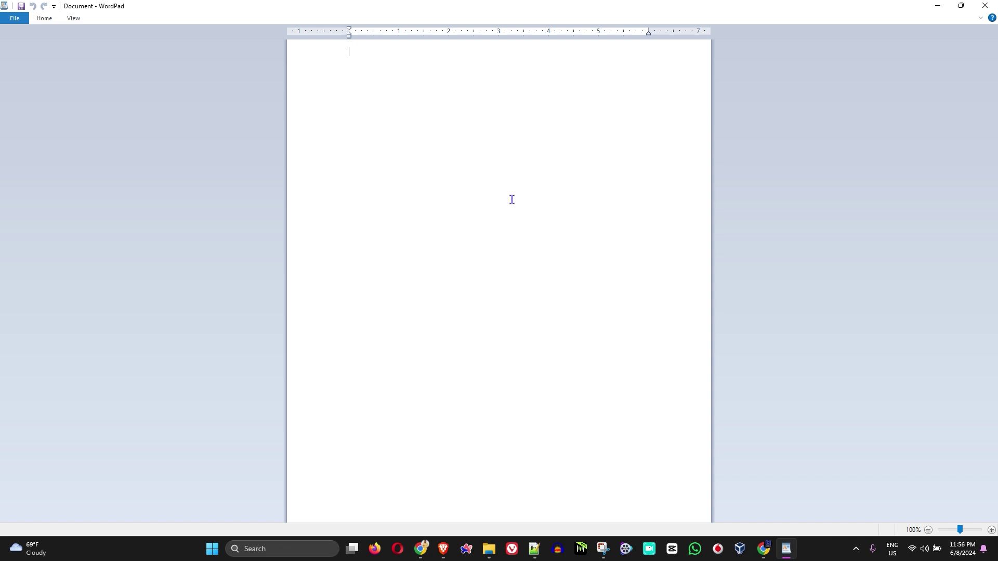
Move the emoji panel aside and bring up Chrome's Computer Hope article on the period key
{"action": "key", "text": "super+period"}
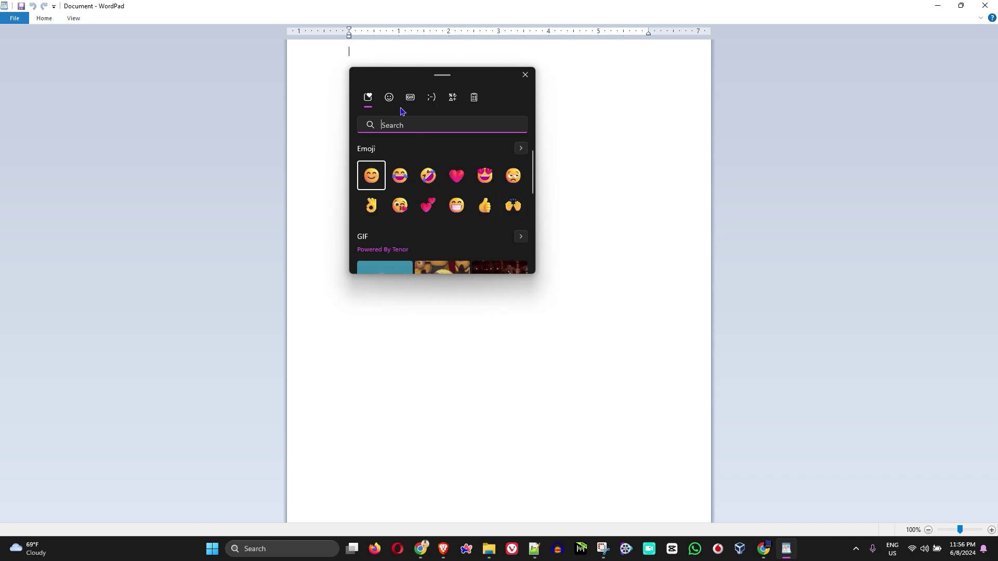
{"action": "left_click_drag", "start_coordinate": [402, 77], "coordinate": [540, 270]}
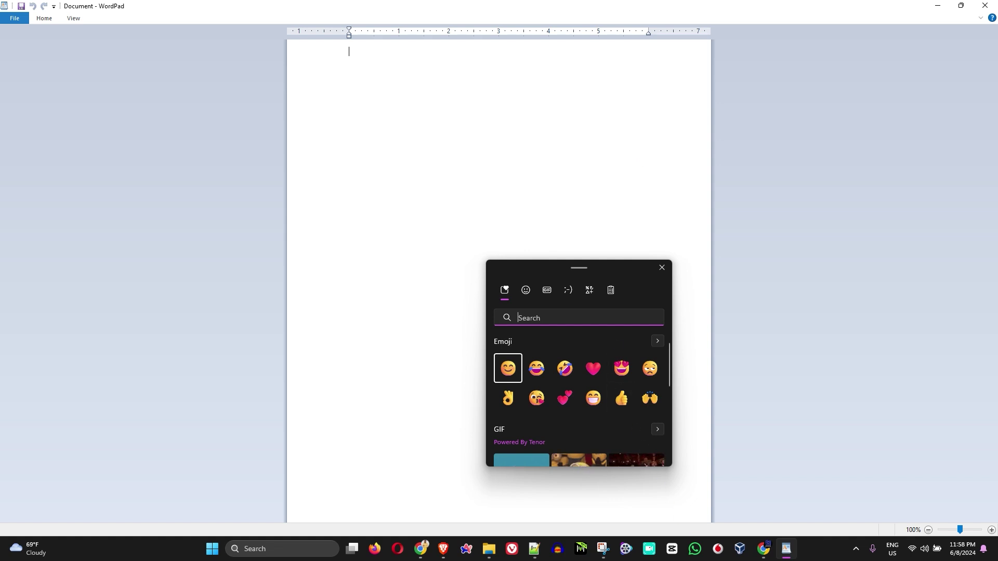
{"action": "left_click", "coordinate": [765, 549]}
{"action": "left_click", "coordinate": [811, 491]}
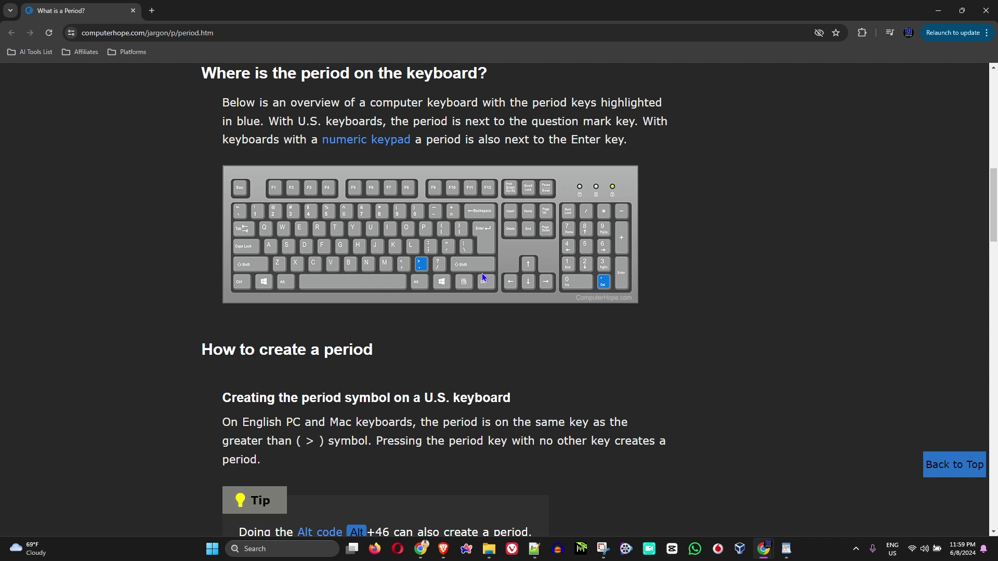
Open the emoji panel and drag it toward the centre of the page
{"action": "key", "text": "super+period"}
{"action": "left_click_drag", "start_coordinate": [860, 331], "coordinate": [815, 265]}
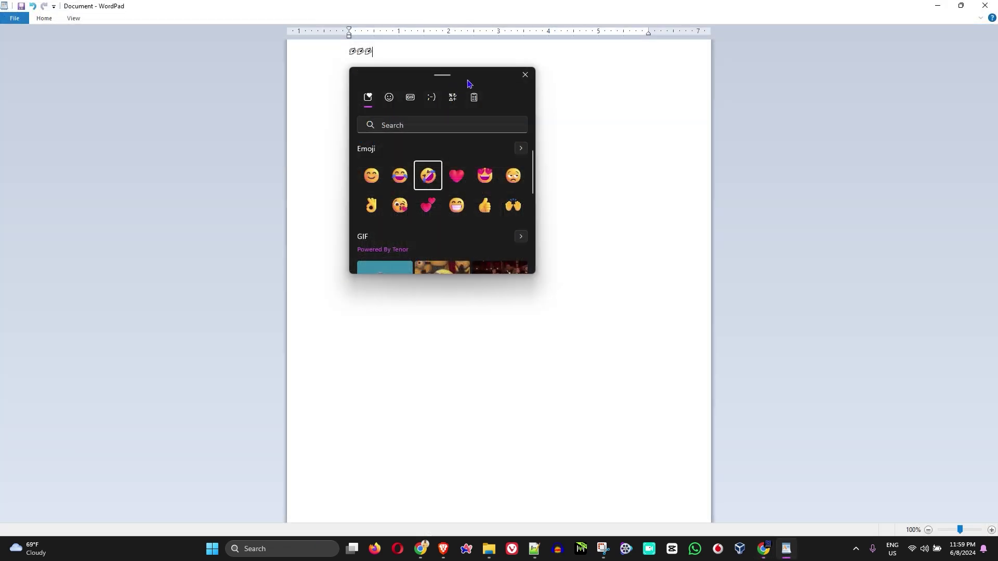
{"action": "left_click_drag", "start_coordinate": [468, 78], "coordinate": [485, 144]}
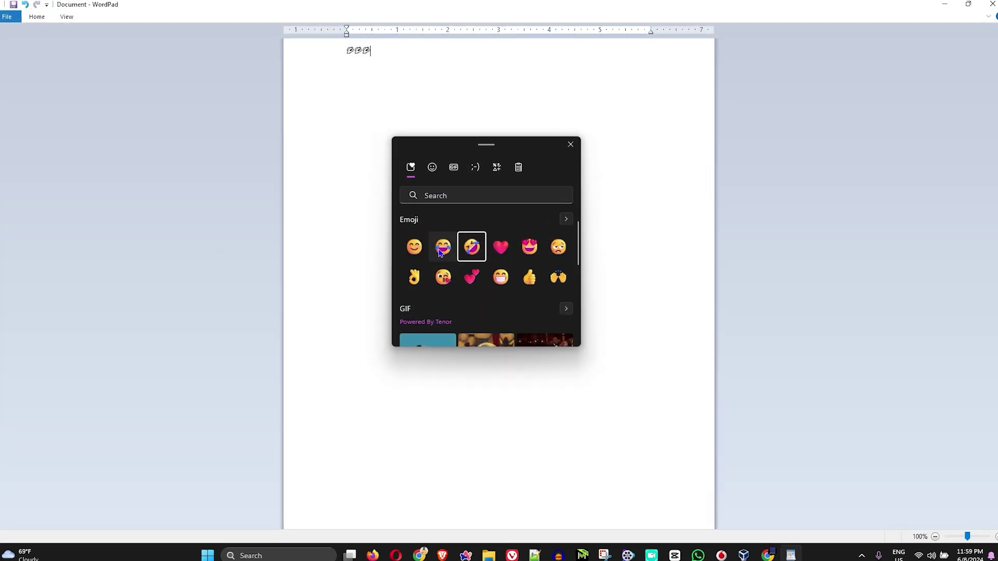
Add a dozen emoji to the top line, including heart-eyes, thumbs-up, winking kiss and two-hearts
{"action": "key", "text": "Left"}
{"action": "key", "text": "Return"}
{"action": "key", "text": "Left"}
{"action": "key", "text": "Return"}
{"action": "left_click", "coordinate": [549, 355]}
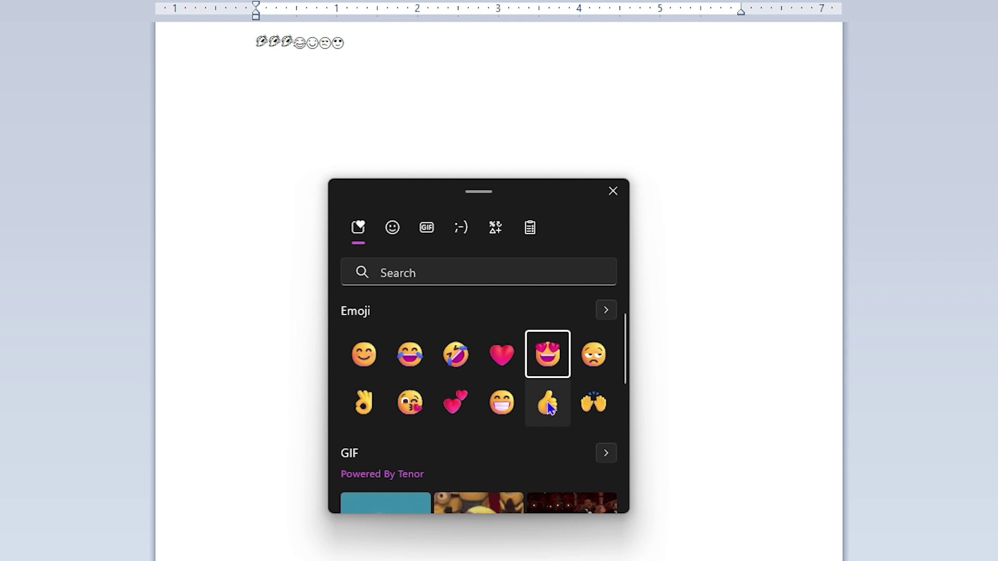
{"action": "left_click", "coordinate": [549, 403]}
{"action": "left_click", "coordinate": [410, 403]}
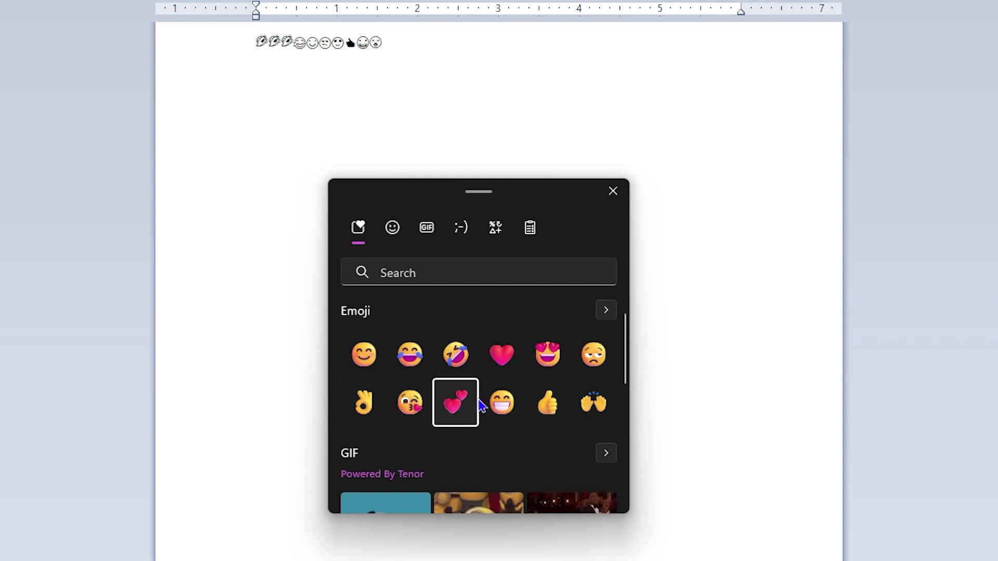
{"action": "left_click", "coordinate": [456, 402]}
{"action": "left_click", "coordinate": [548, 403]}
{"action": "scroll", "coordinate": [506, 403], "scroll_direction": "down", "scroll_amount": 2}
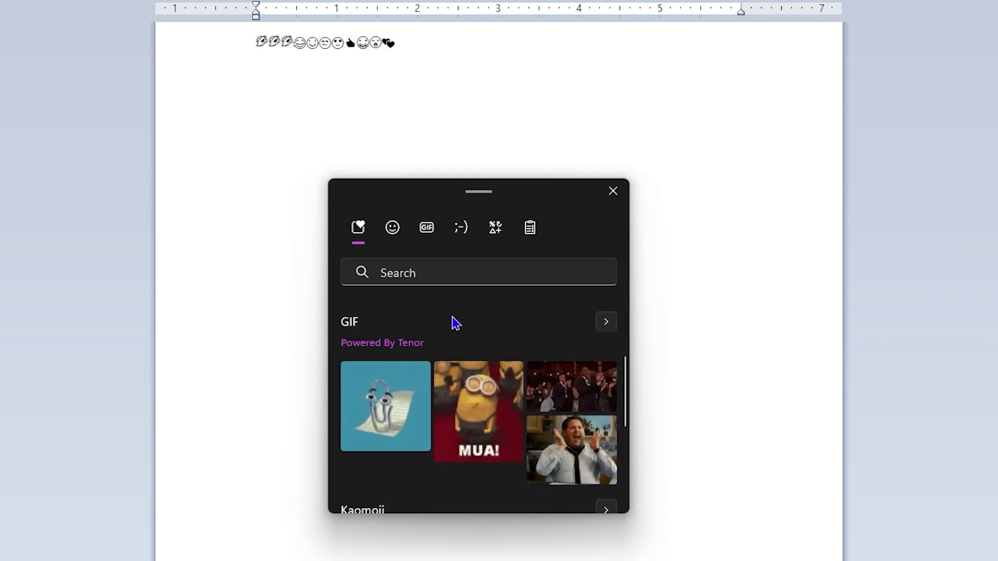
Insert the Minions 'MUA!' GIF below the emoji row, then reopen the emoji panel
{"action": "left_click", "coordinate": [477, 411]}
{"action": "key", "text": "Escape"}
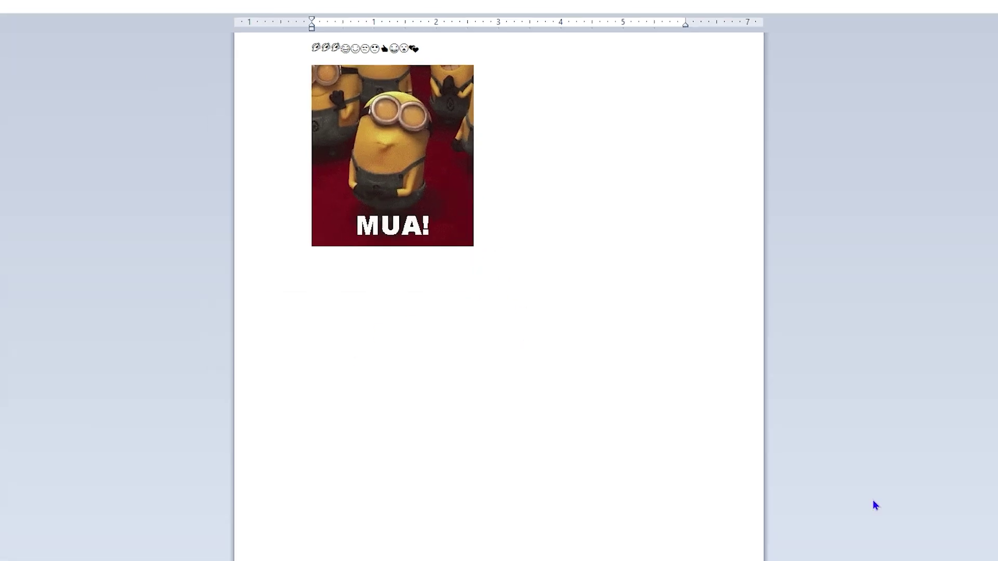
{"action": "key", "text": "super+period"}
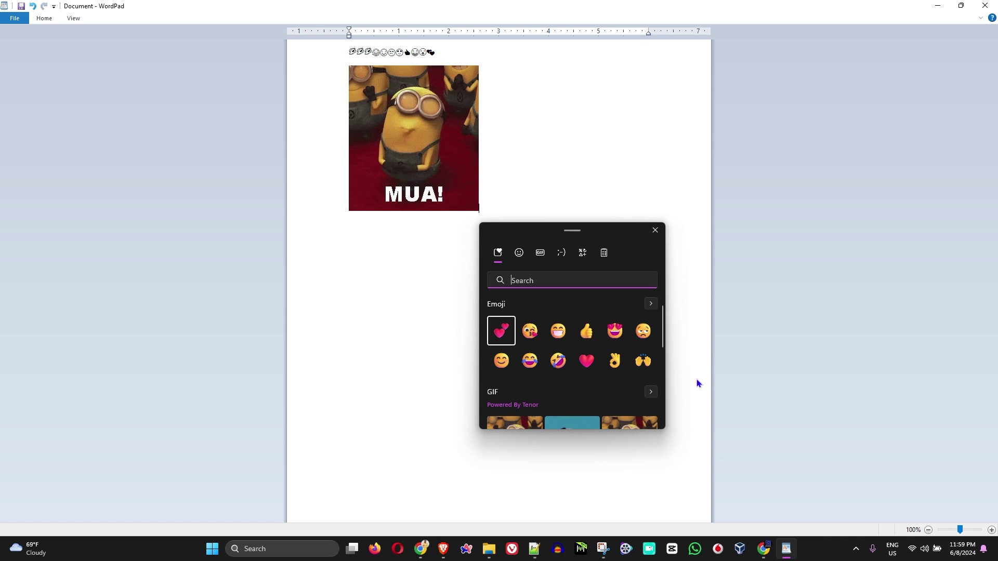